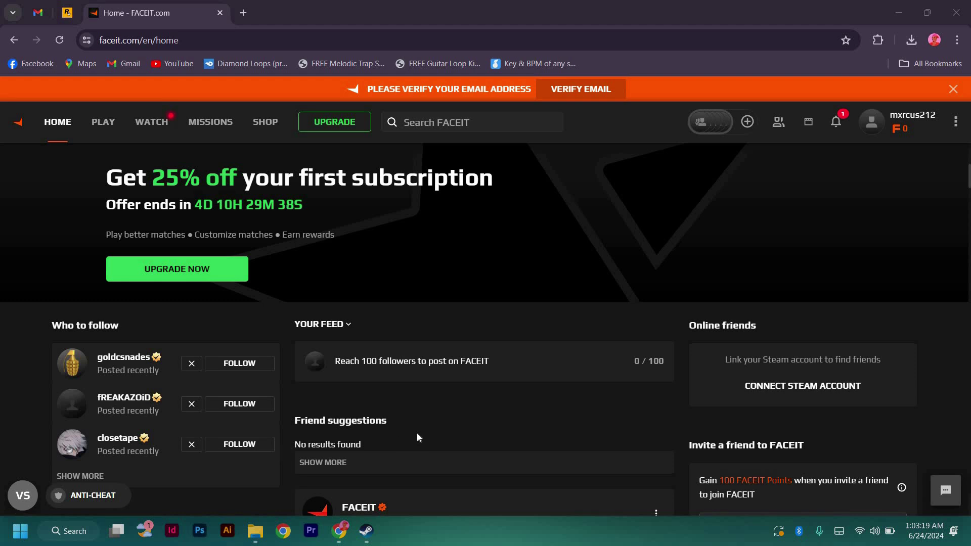
# - Open the CS2 matchmaking lobby, find no friends online to invite, and close the panel
pyautogui.click(102, 121)
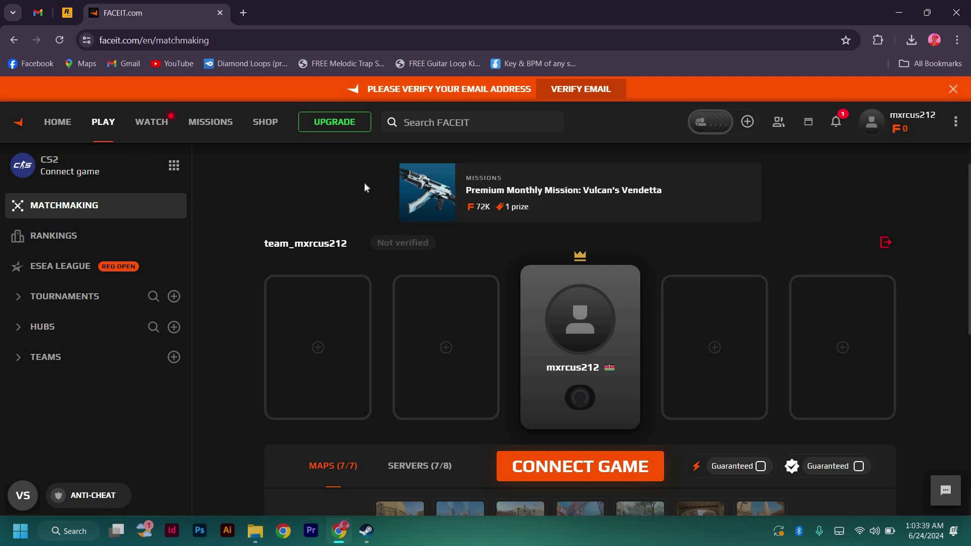
pyautogui.scroll(-1, 365, 188)
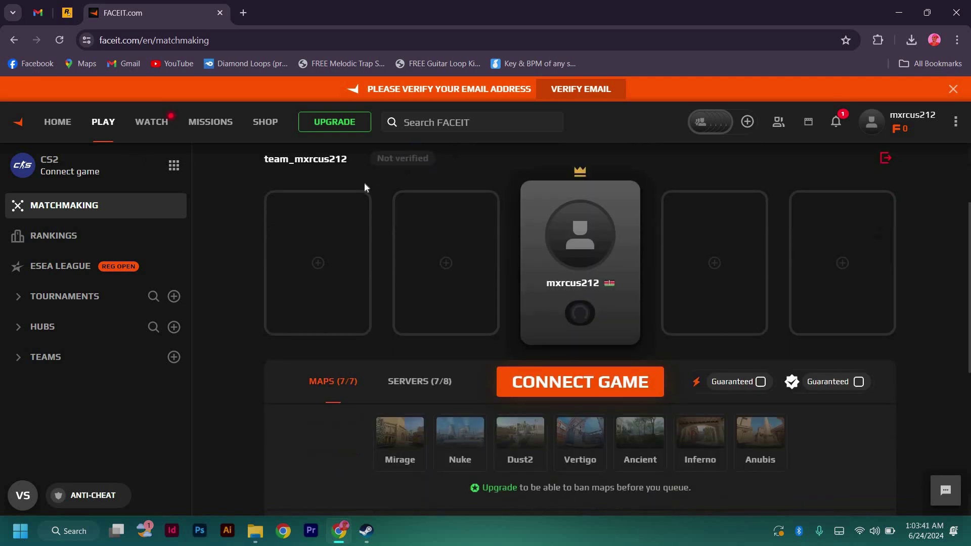
pyautogui.scroll(1, 364, 188)
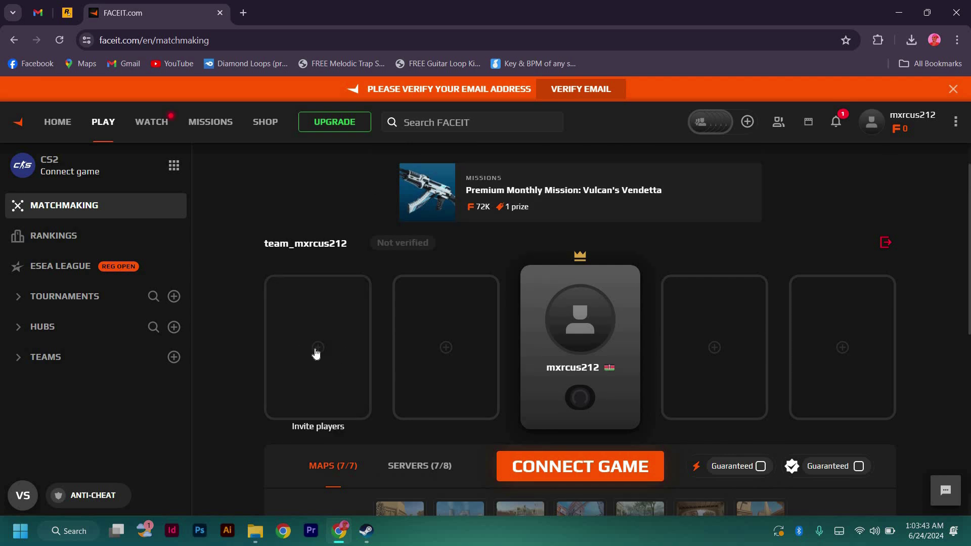
pyautogui.click(747, 123)
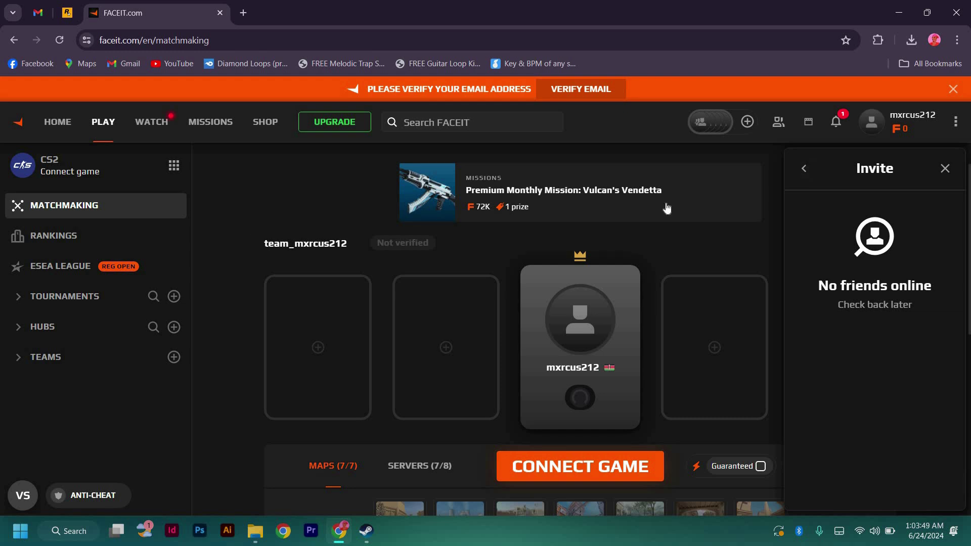
pyautogui.click(945, 168)
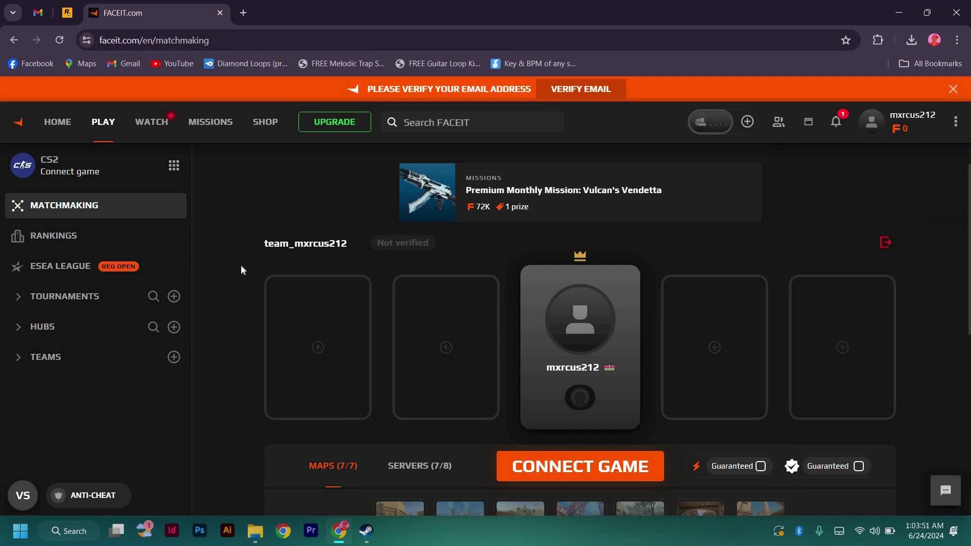
pyautogui.scroll(-3, 241, 264)
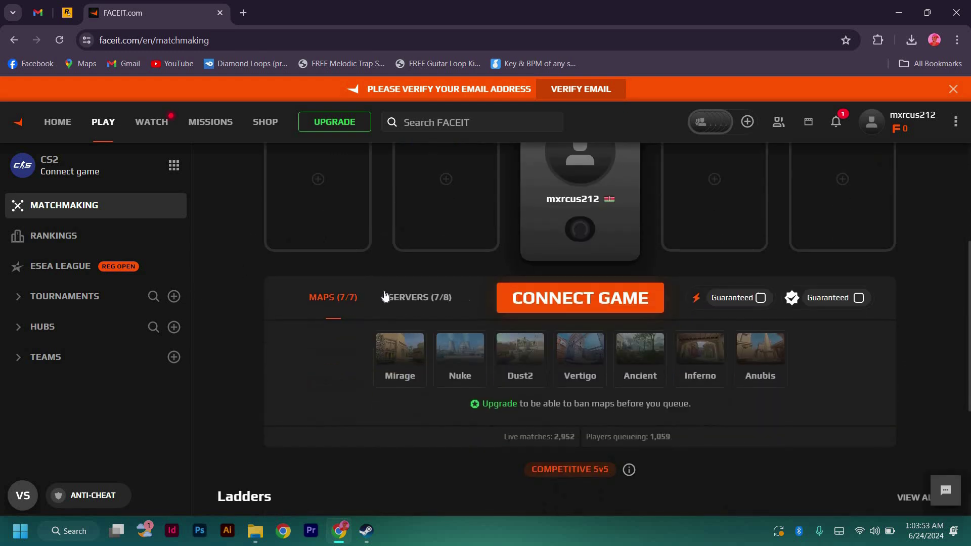